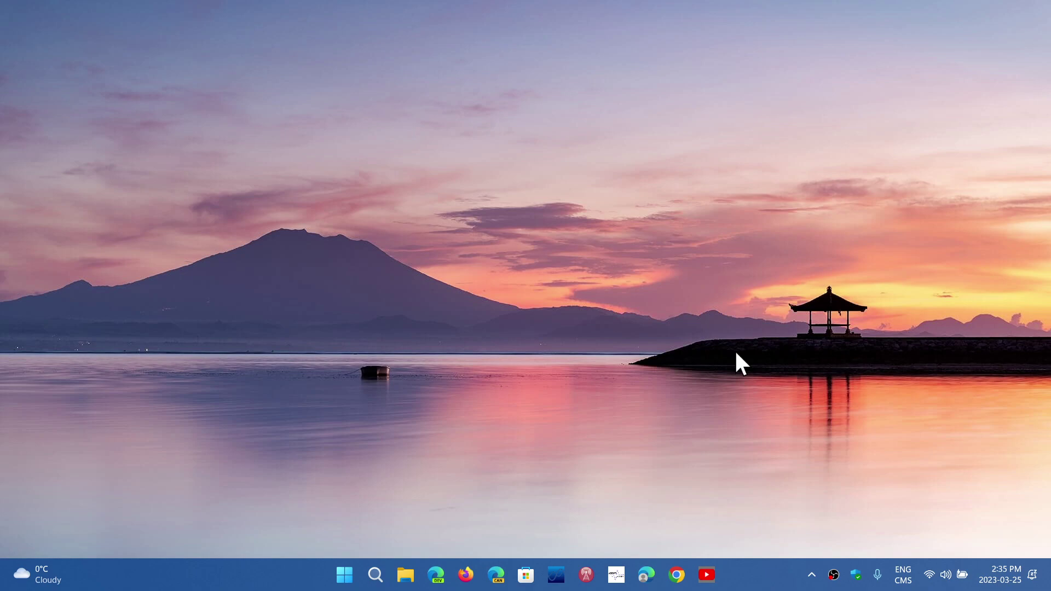
- Launch Edge and open About Microsoft Edge from Help and feedback to check version 111.0.1661.54
left_click(648, 575)
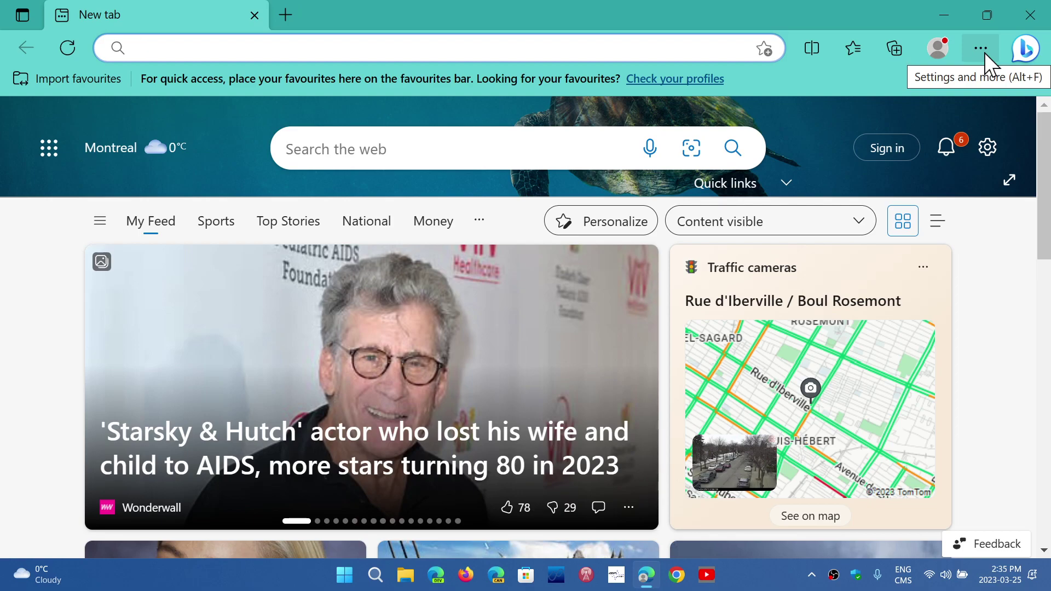
left_click(984, 53)
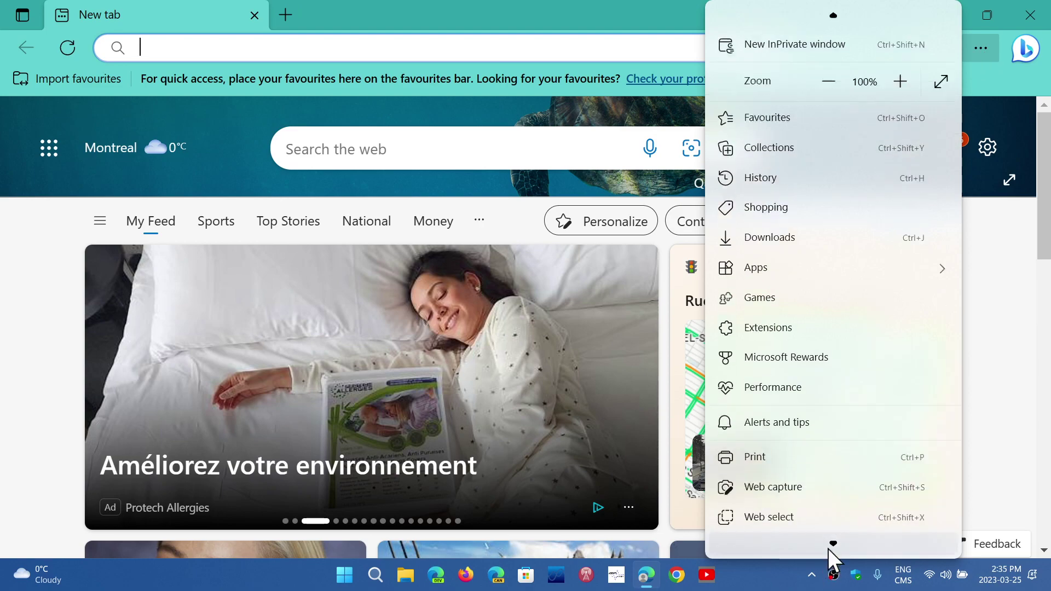
mouse_move(787, 506)
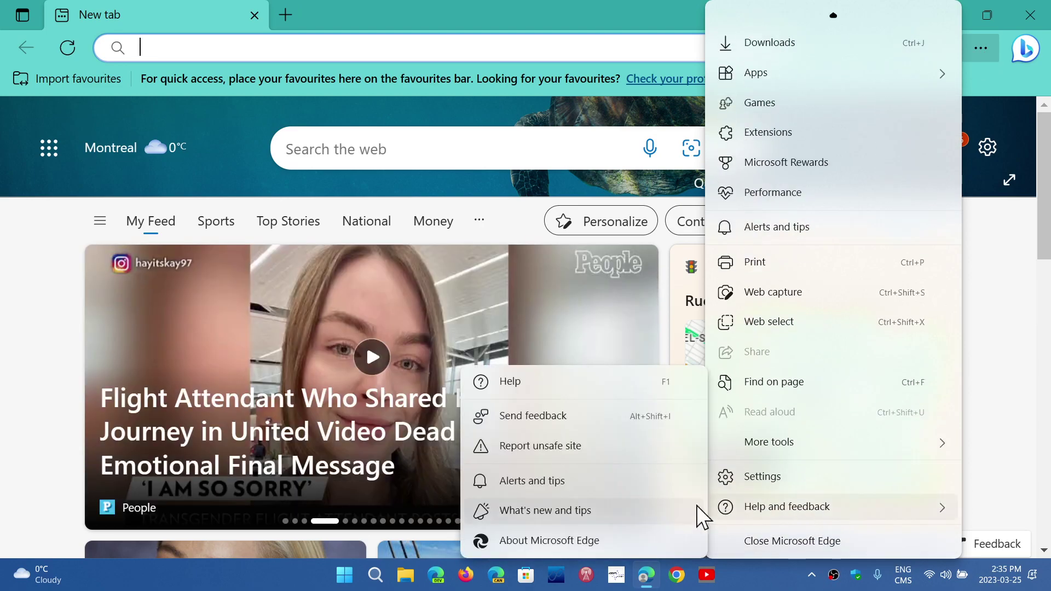
left_click(612, 540)
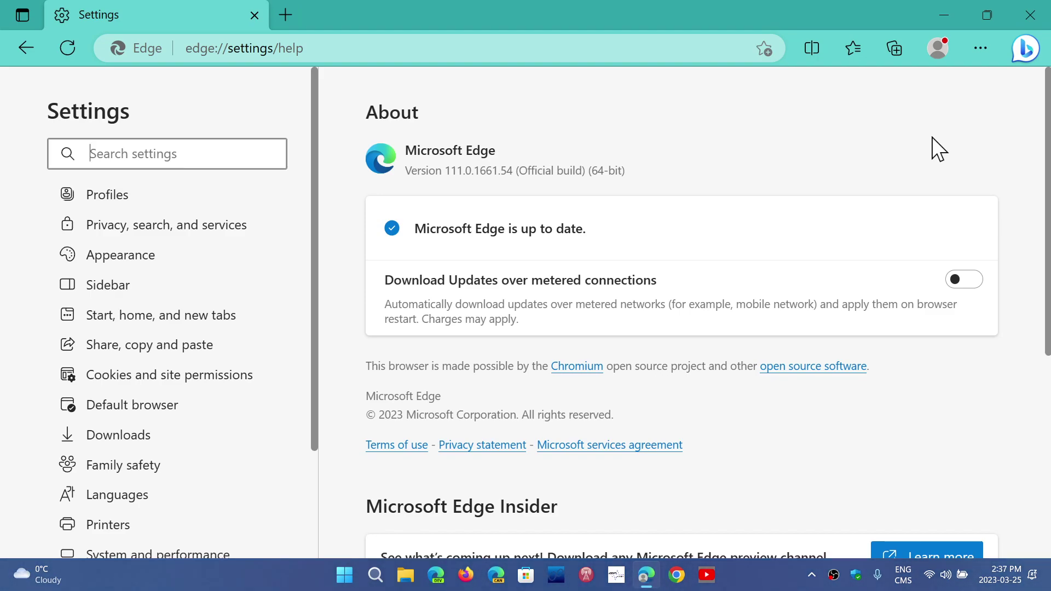
- Close the up-to-date Edge window, leaving only the wallpaper and taskbar
left_click(1041, 21)
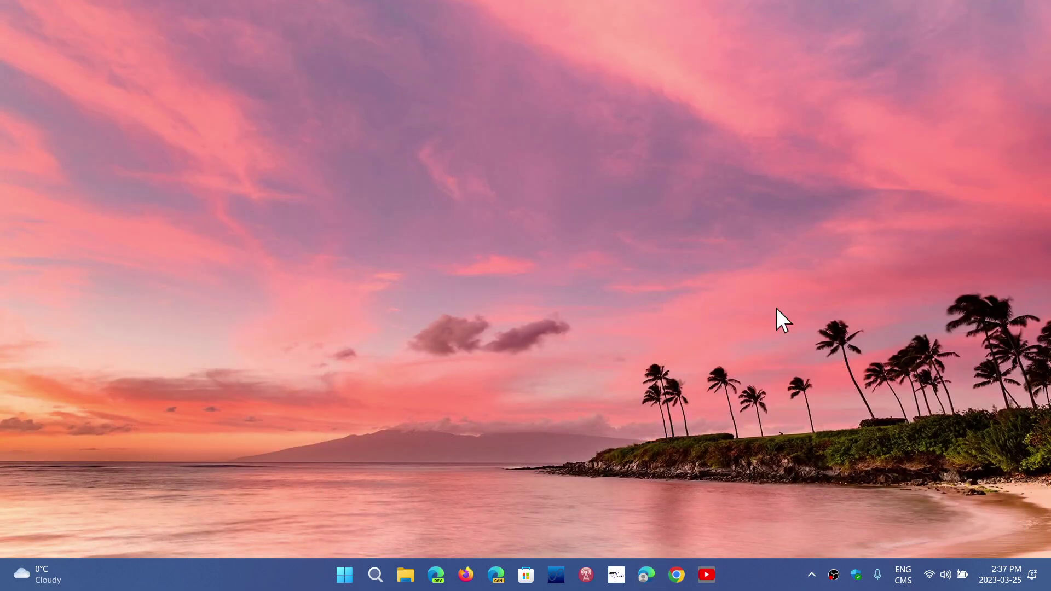